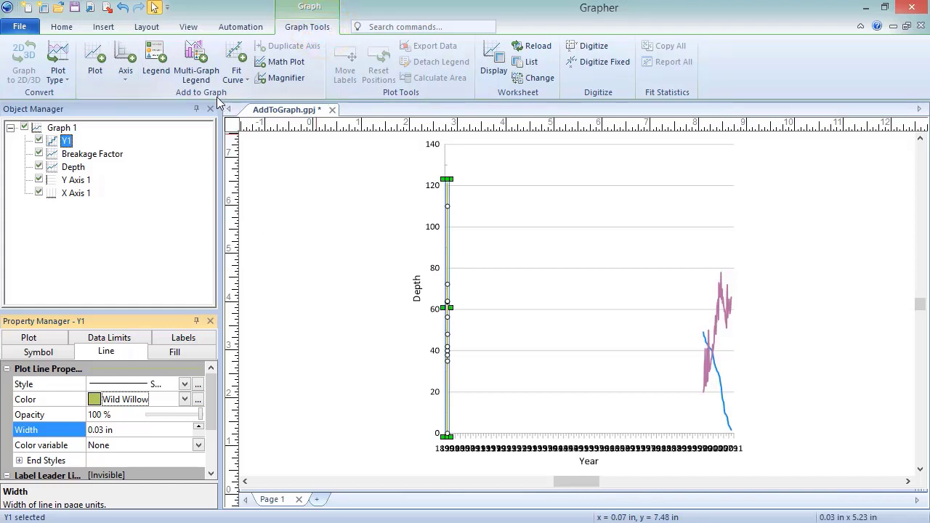
Add X Axis 3 along the top of Y Axis 1 with flipped tick marks and labels.
left_click(124, 67)
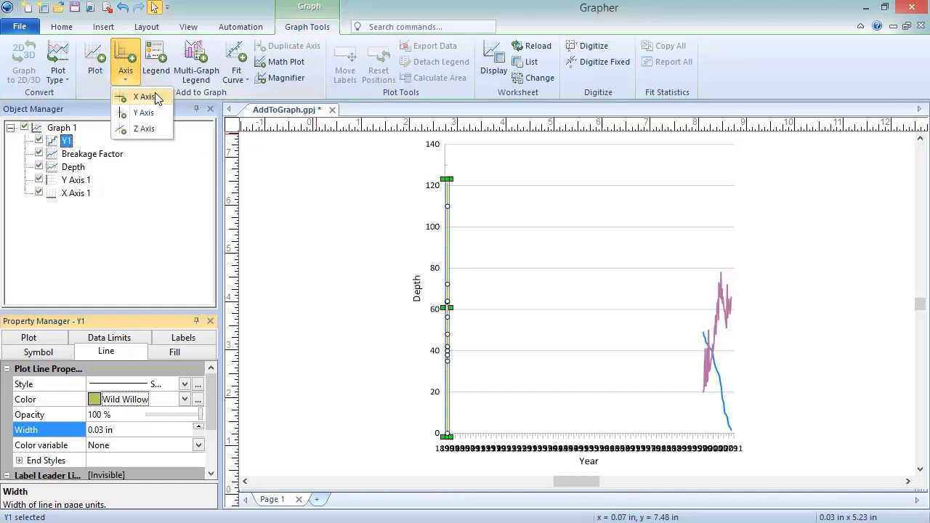
left_click(159, 99)
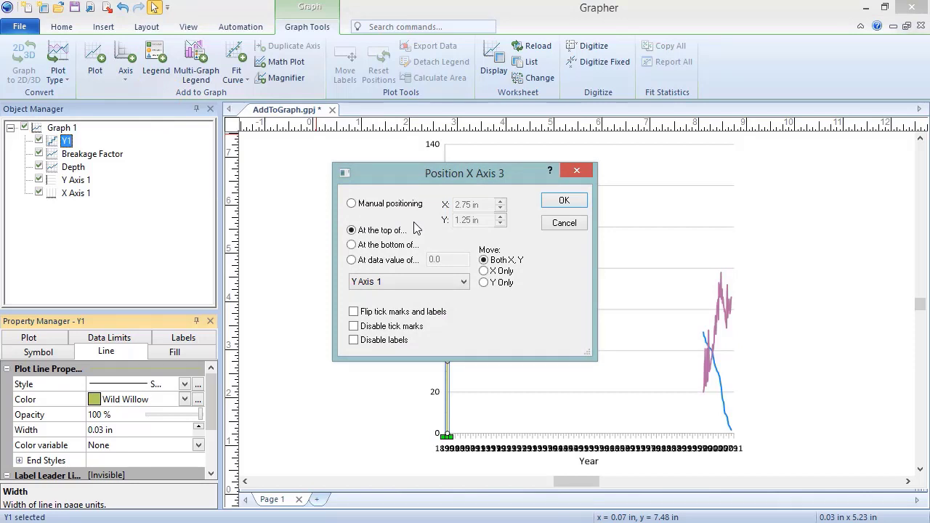
left_click(388, 231)
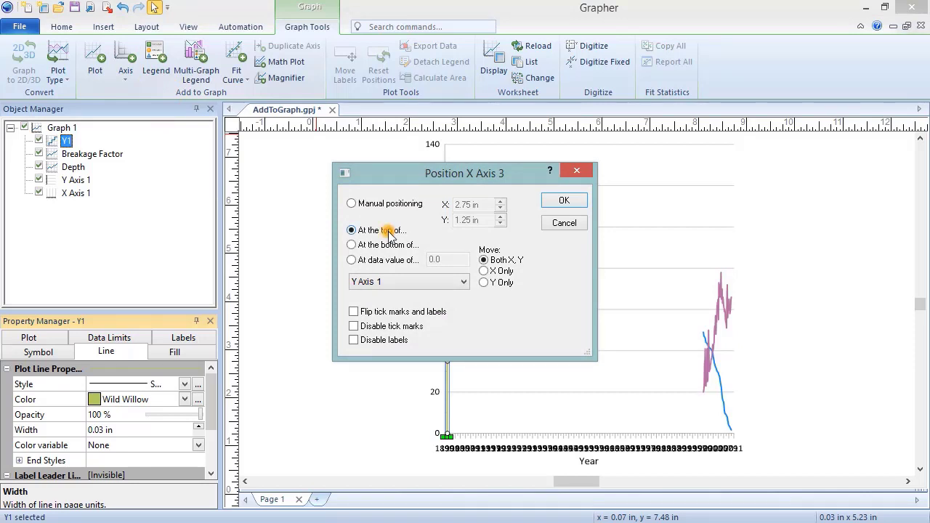
left_click(466, 286)
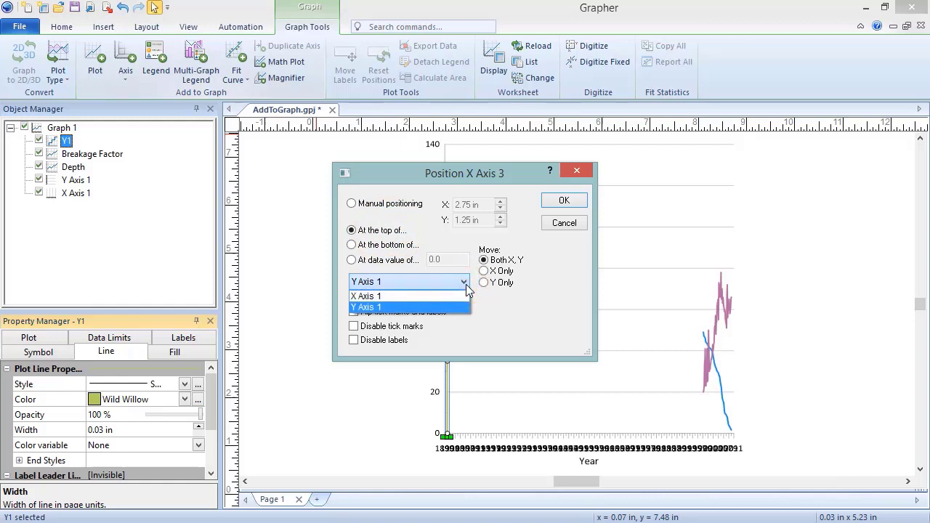
left_click(459, 307)
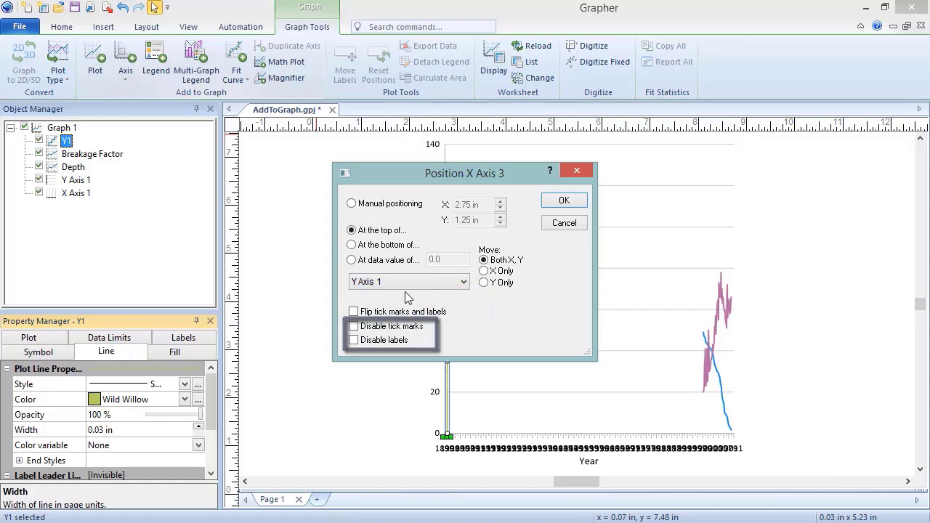
left_click(353, 311)
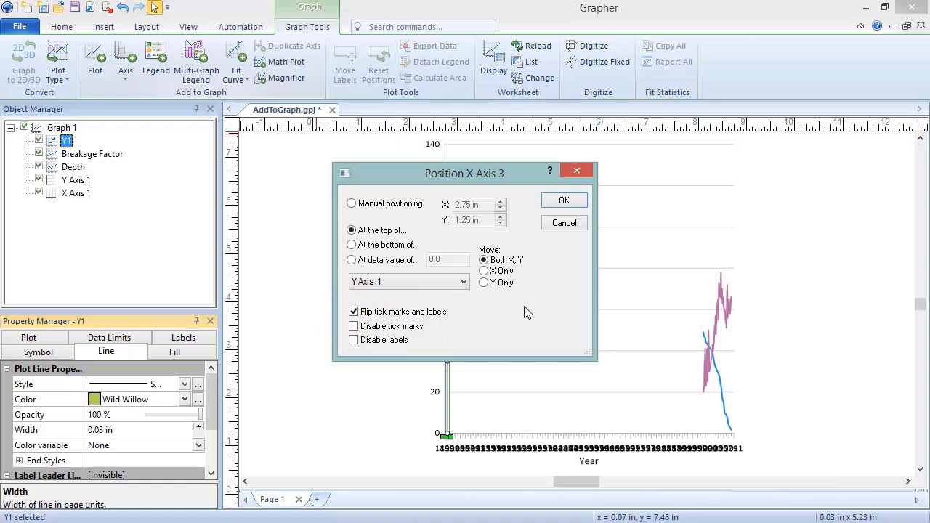
left_click(578, 204)
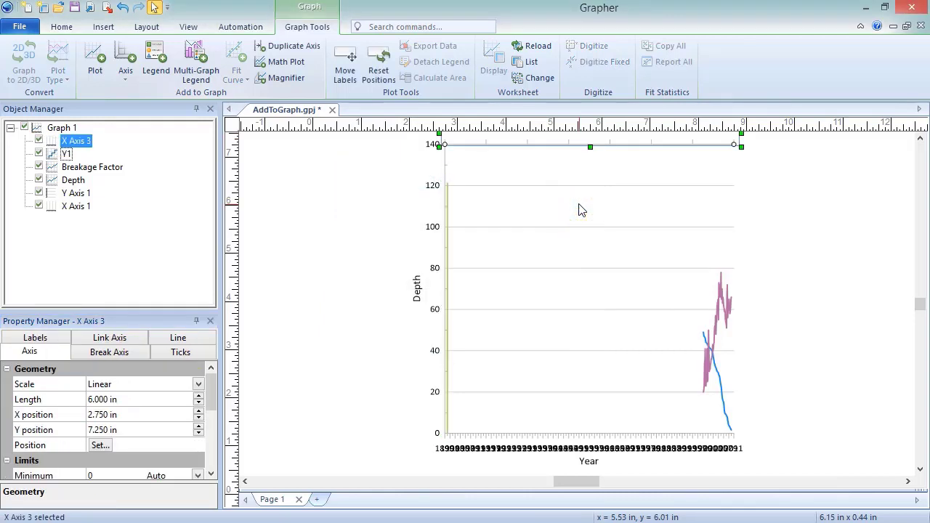
Switch the Y1 plot's X axis to X Axis 3, keeping Y Axis 1.
left_click(37, 131)
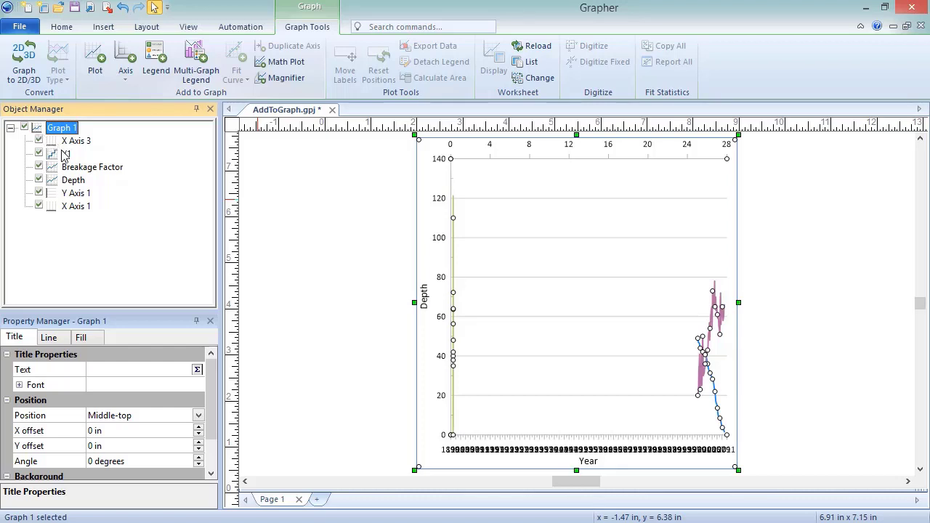
left_click(61, 155)
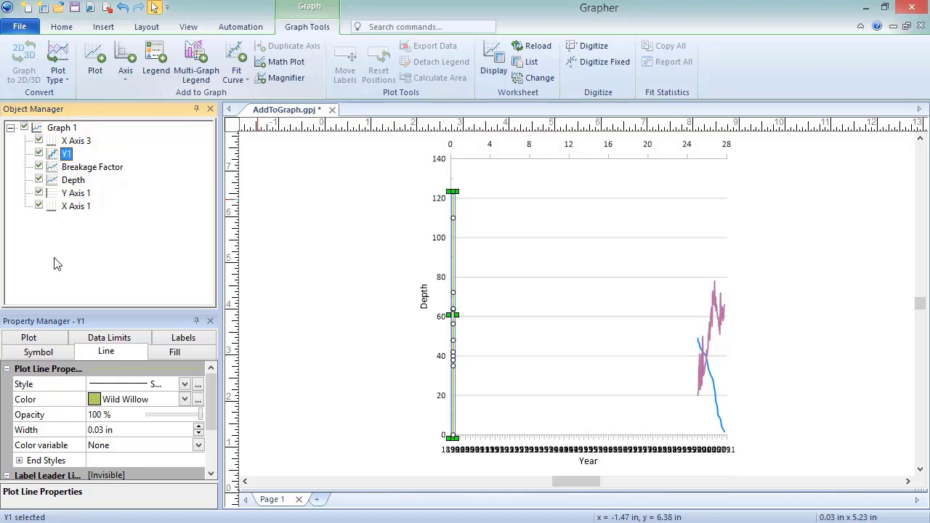
left_click(53, 339)
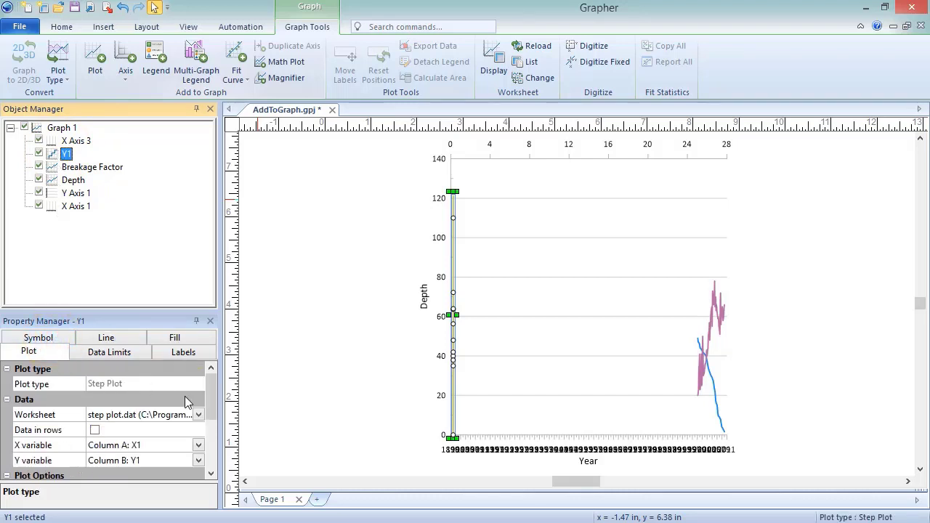
left_click_drag(212, 403, 212, 455)
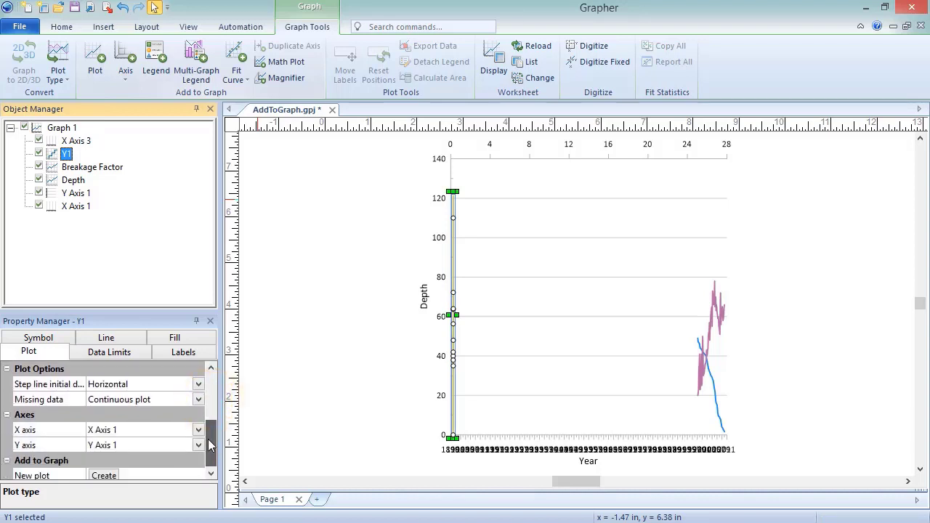
left_click(199, 430)
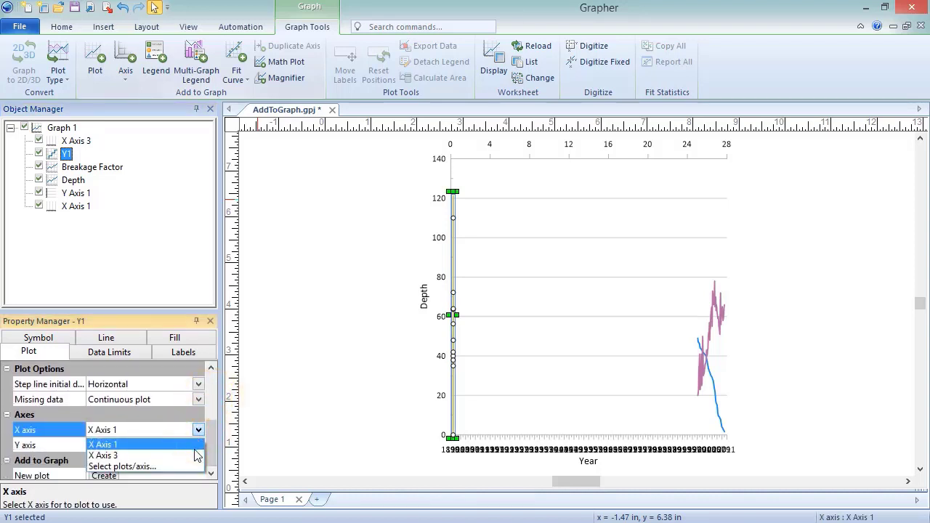
left_click(196, 454)
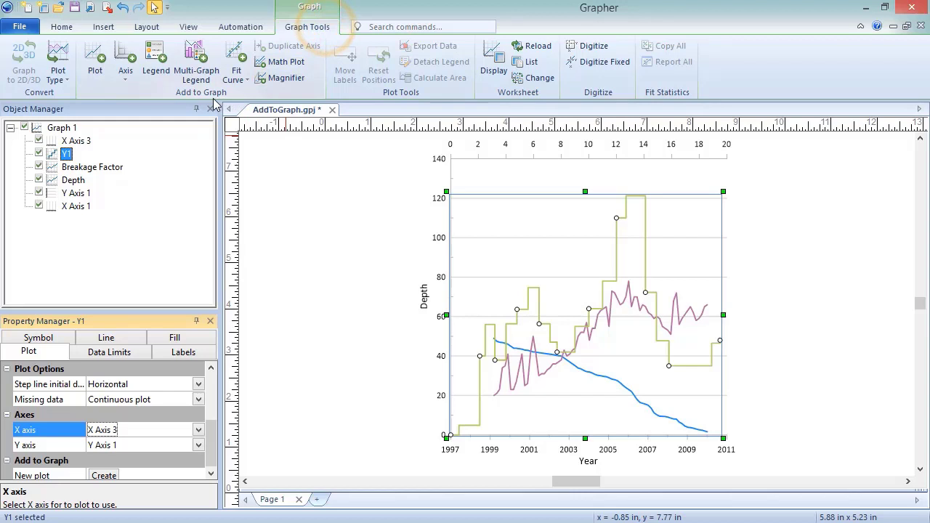
Add an upper-right legend listing only visible plots, then hide Y1 and X Axis 3.
left_click(155, 68)
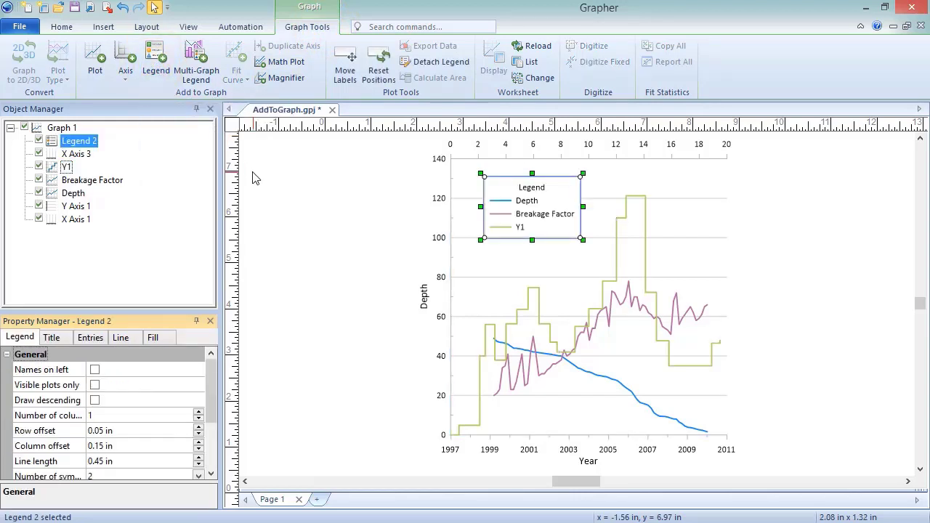
left_click_drag(508, 203, 683, 187)
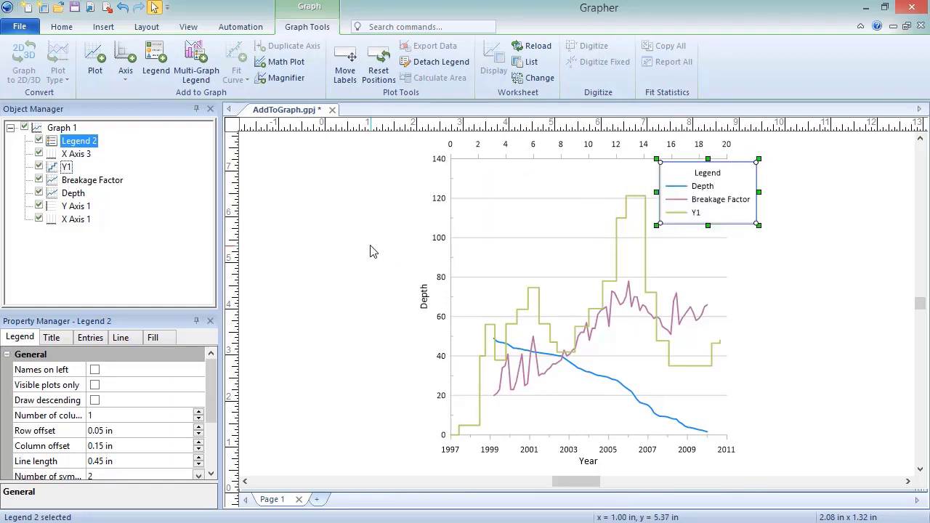
left_click(36, 340)
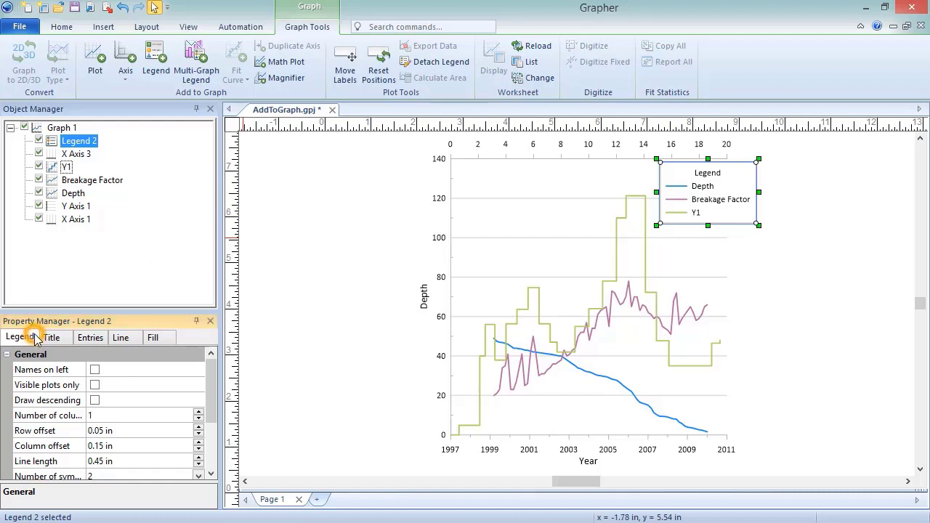
left_click(93, 387)
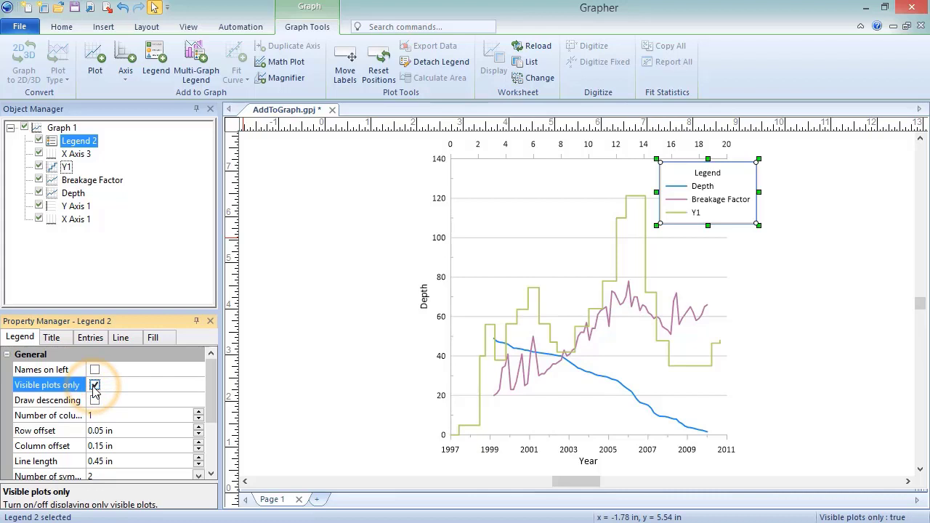
left_click(38, 167)
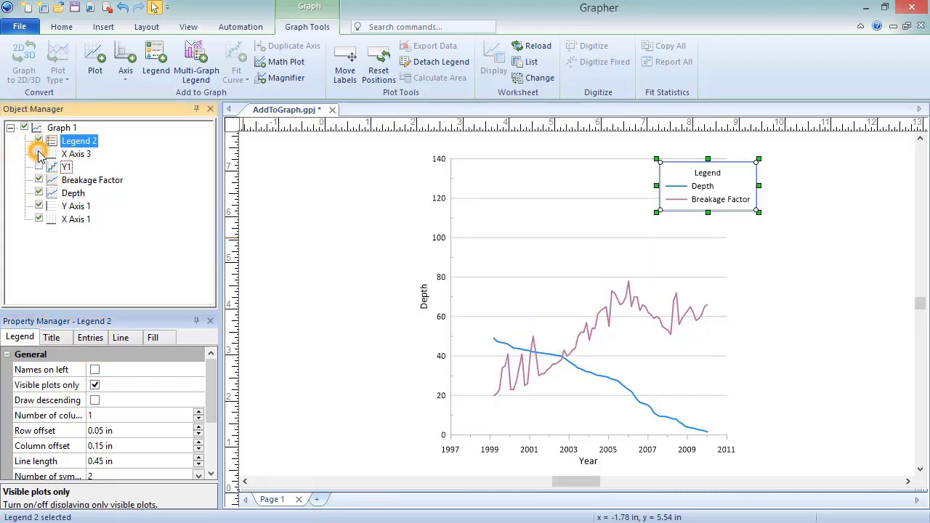
left_click(39, 154)
Add a magnifier over the 2002–2004 stretch of the curves.
left_click(336, 29)
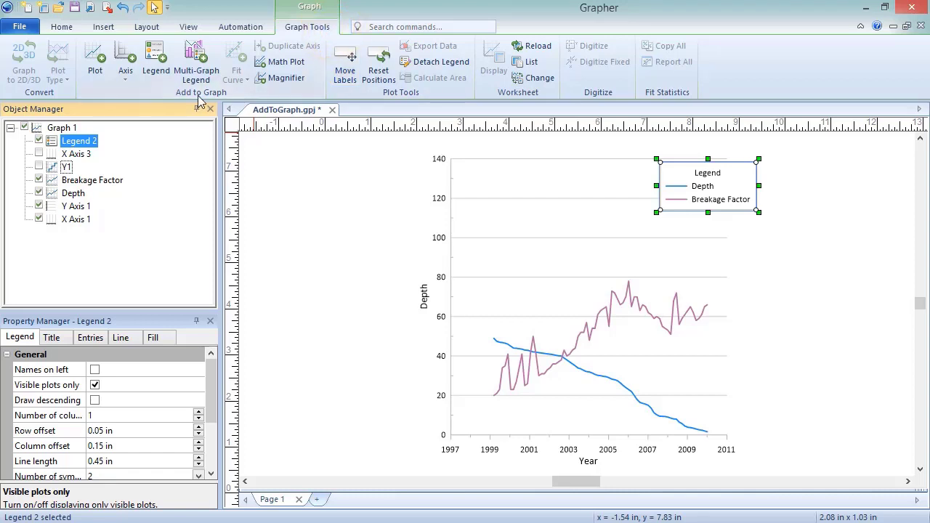
left_click(289, 82)
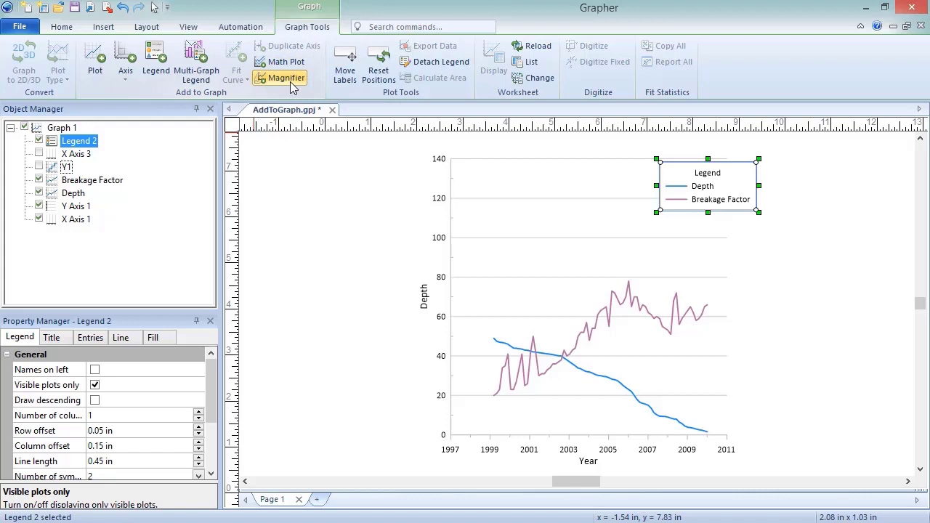
left_click_drag(543, 324, 586, 379)
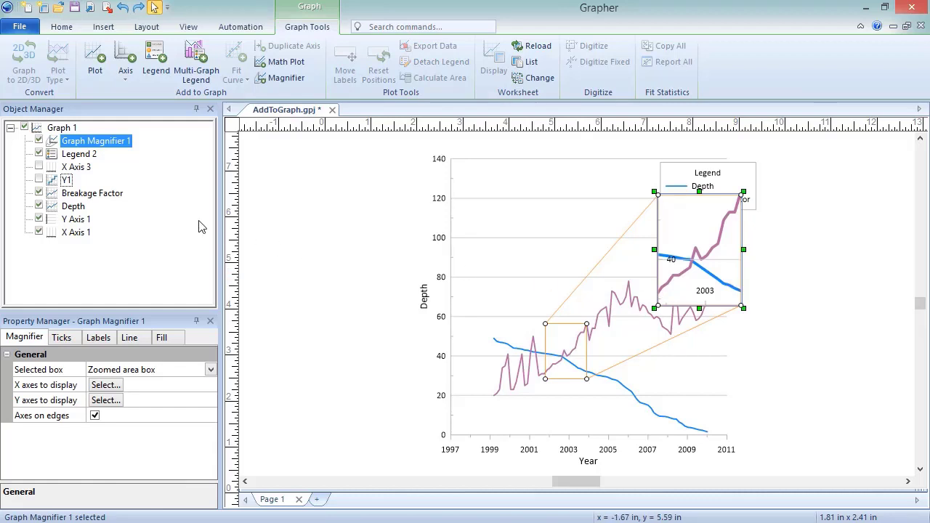
Make the zoomed area box active and move the inset to the plot's upper left.
left_click(55, 143)
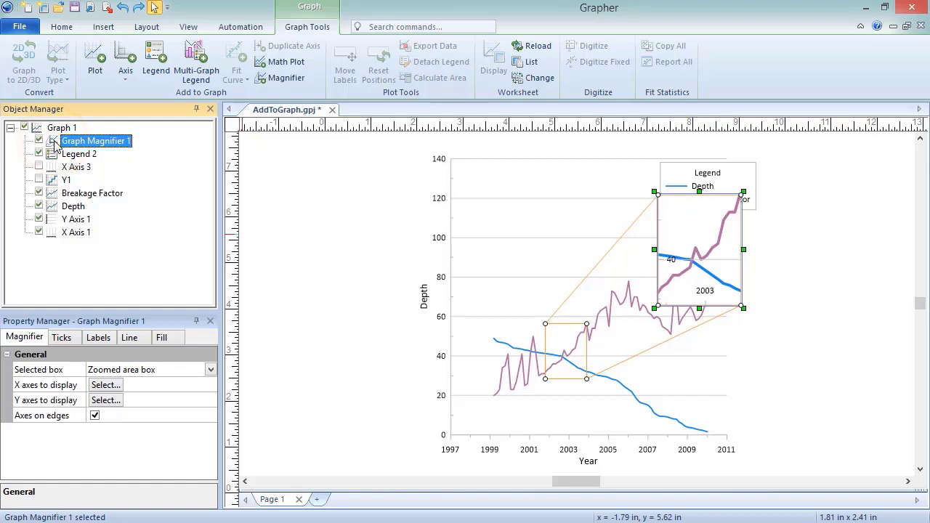
left_click(32, 340)
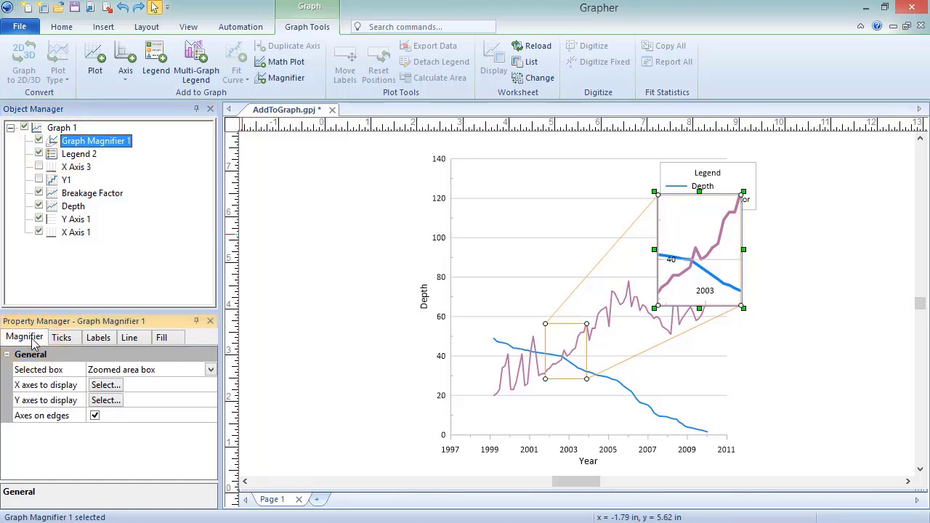
left_click(211, 369)
left_click(207, 396)
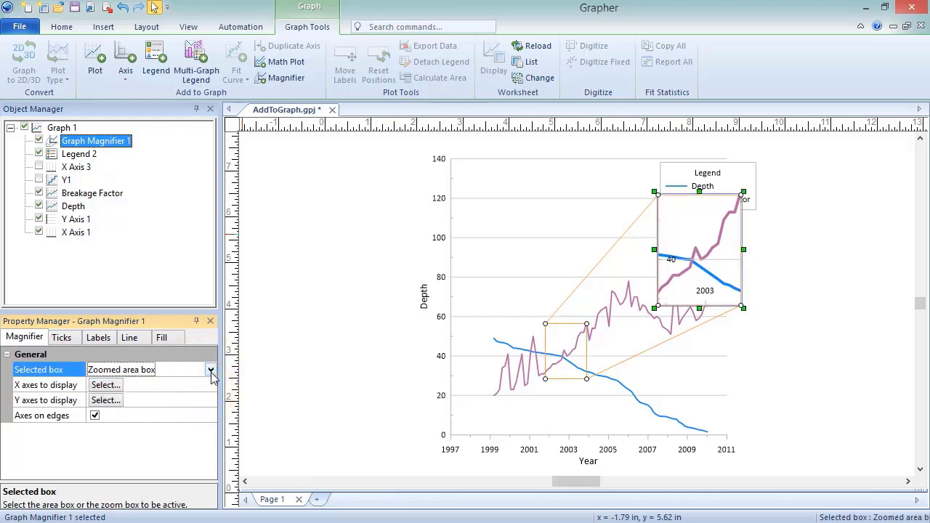
left_click_drag(699, 263, 510, 230)
left_click_drag(554, 277, 585, 314)
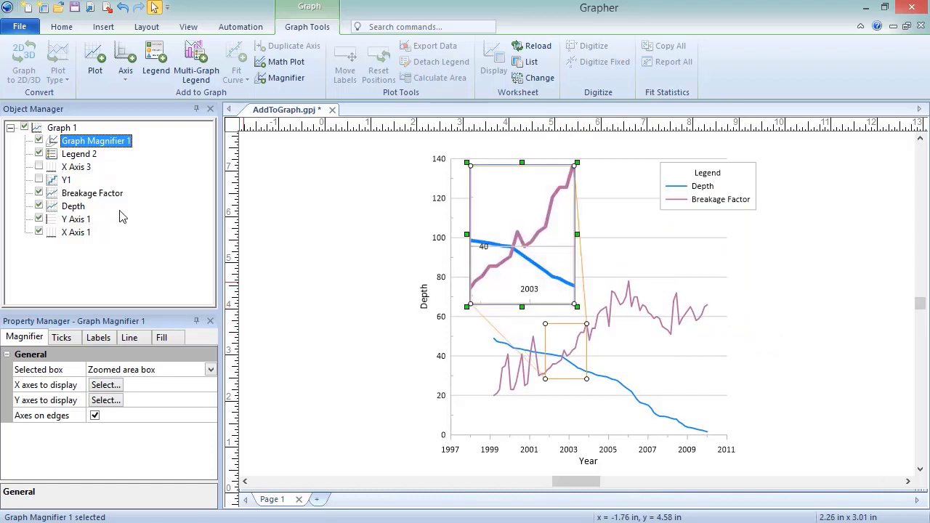
Deselect the magnifier and select Graph 1 in the Object Manager.
left_click(389, 241)
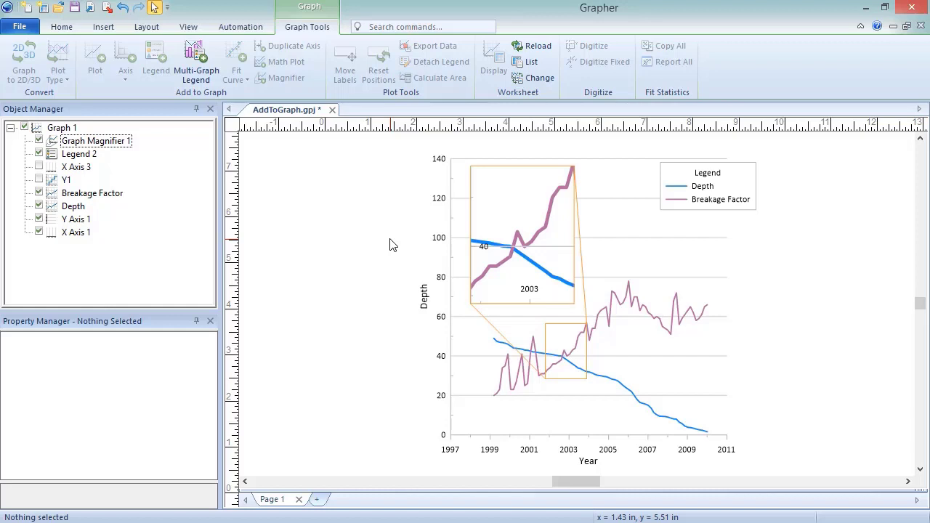
left_click(36, 132)
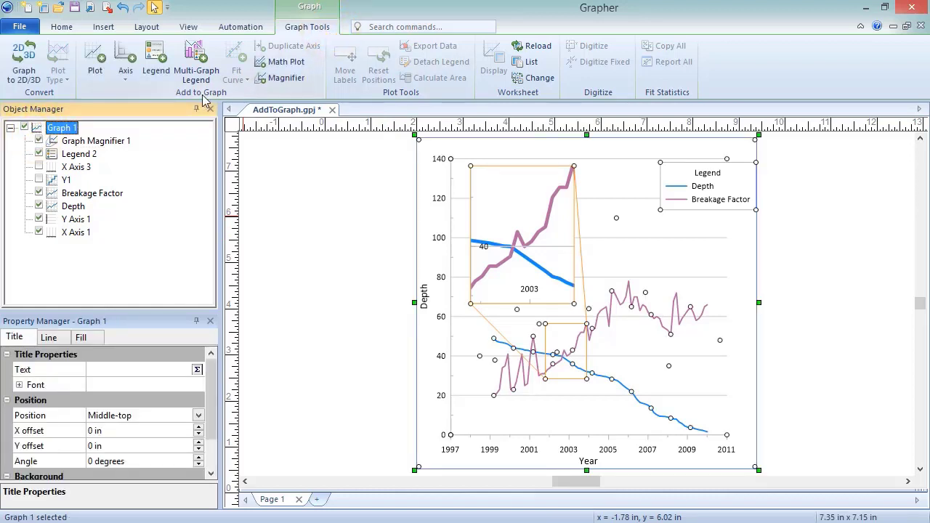
Add a math plot and rename it from Math Plot 7 to Math Plot.
left_click(292, 66)
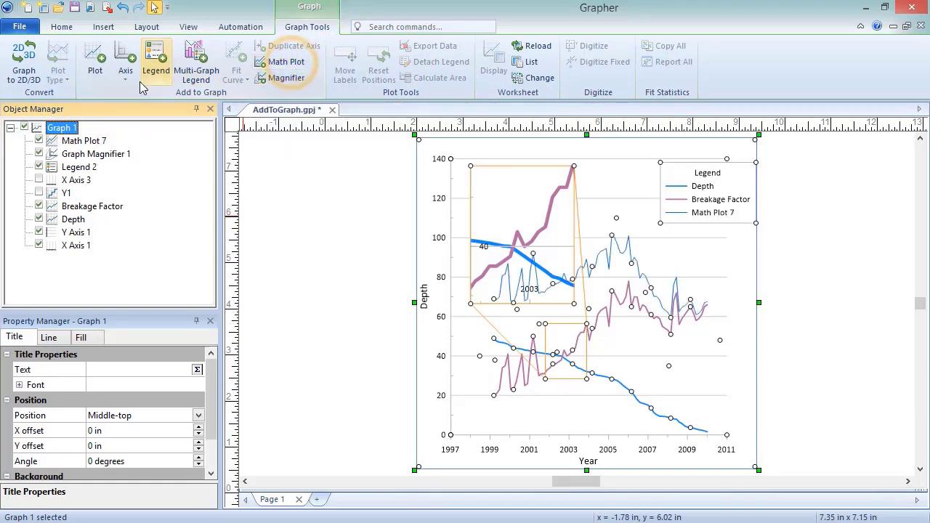
left_click(54, 142)
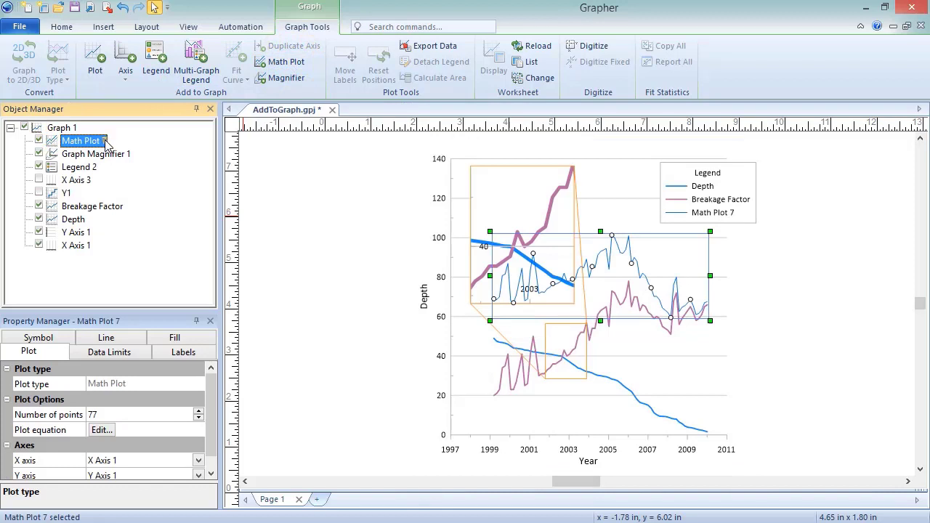
key("BackSpace")
key("BackSpace")
key("Return")
Give the math plot dotted label leader lines 0.03 in wide.
left_click(133, 338)
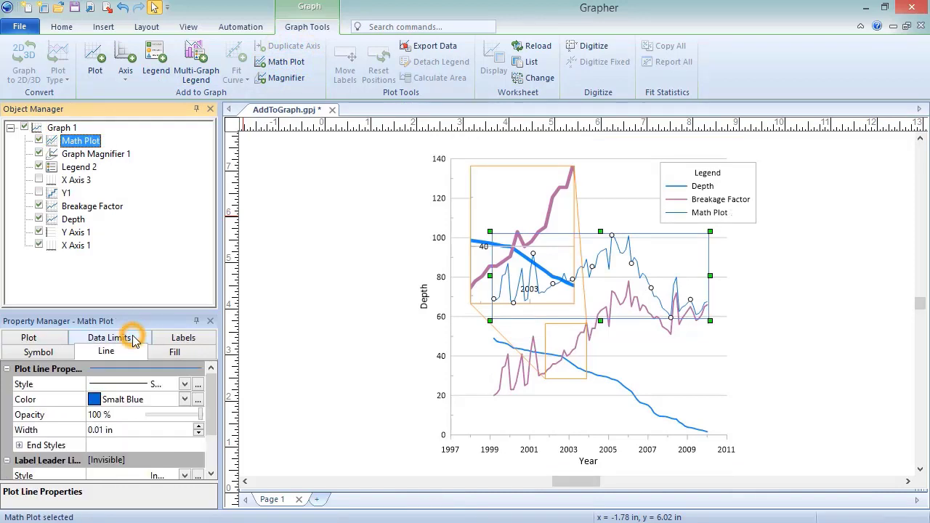
left_click_drag(212, 409, 211, 437)
left_click(185, 445)
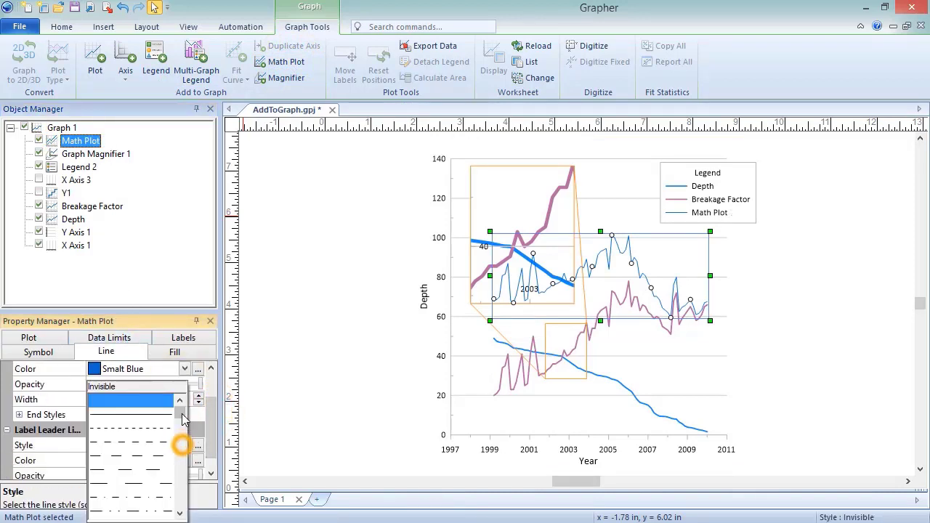
scroll(182, 419, "down", 3)
left_click(149, 406)
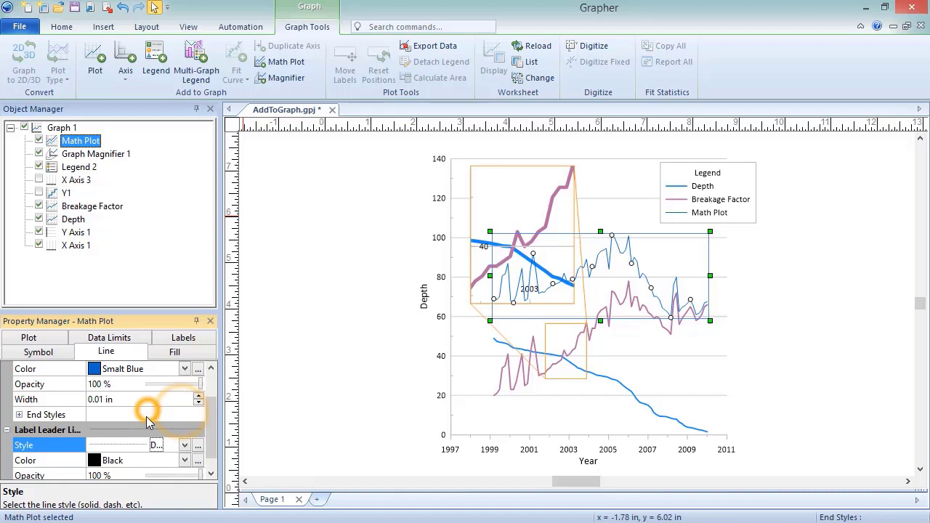
left_click_drag(211, 441, 212, 457)
left_click(198, 455)
left_click(198, 455)
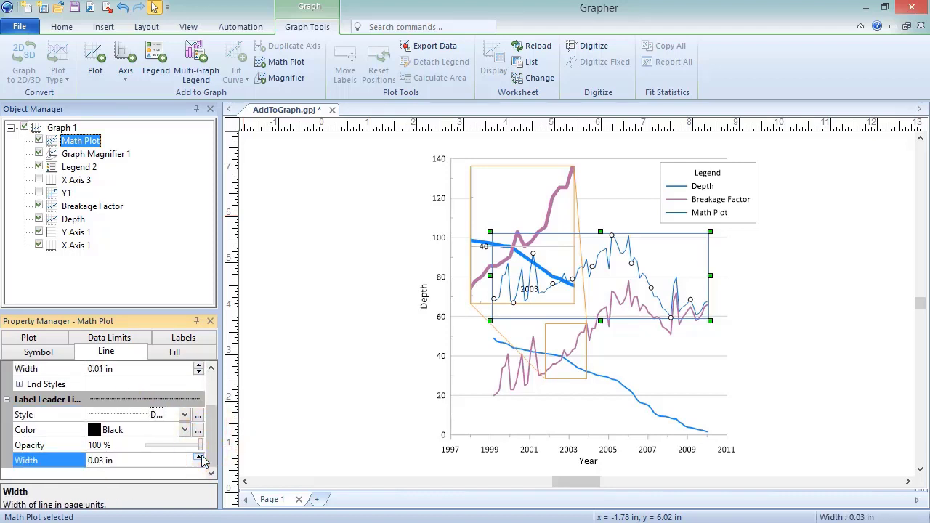
left_click(328, 396)
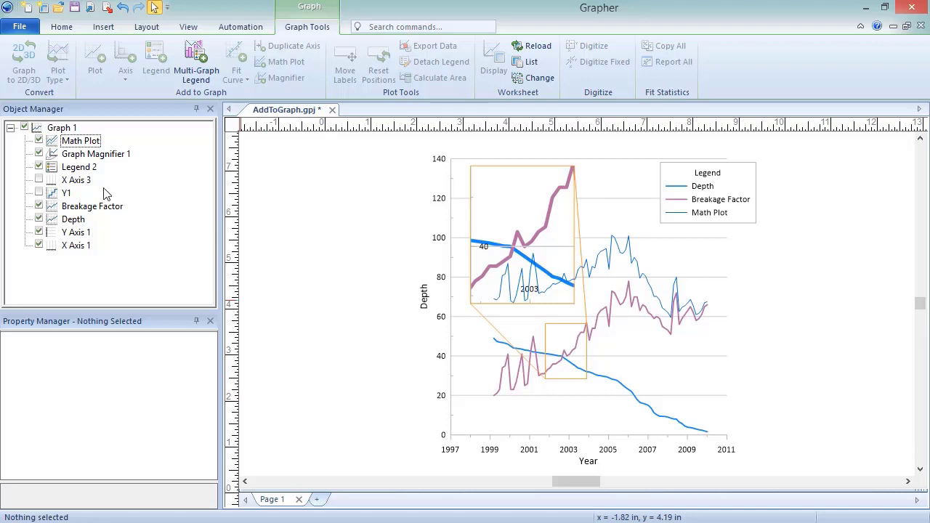
Open Math Plot's equation editor from the Plot tab and select the equation [A] + [B].
left_click(52, 143)
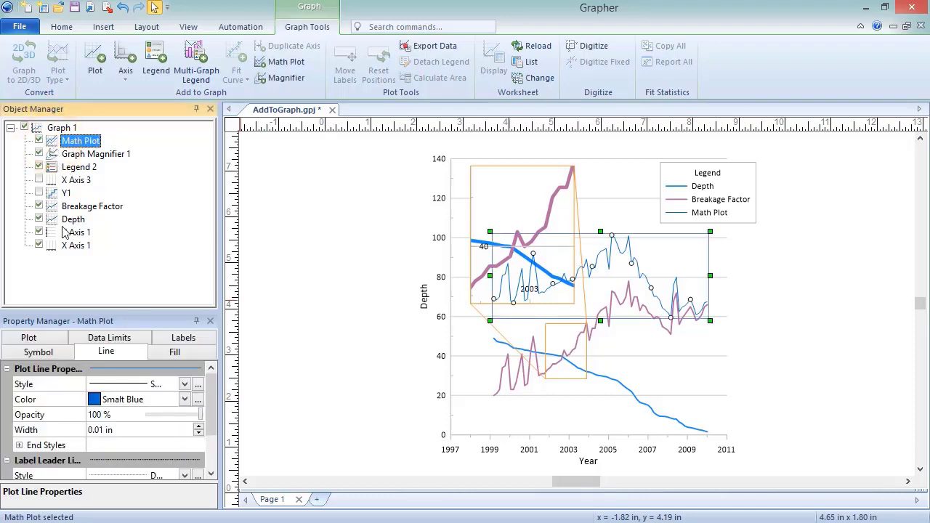
left_click(41, 340)
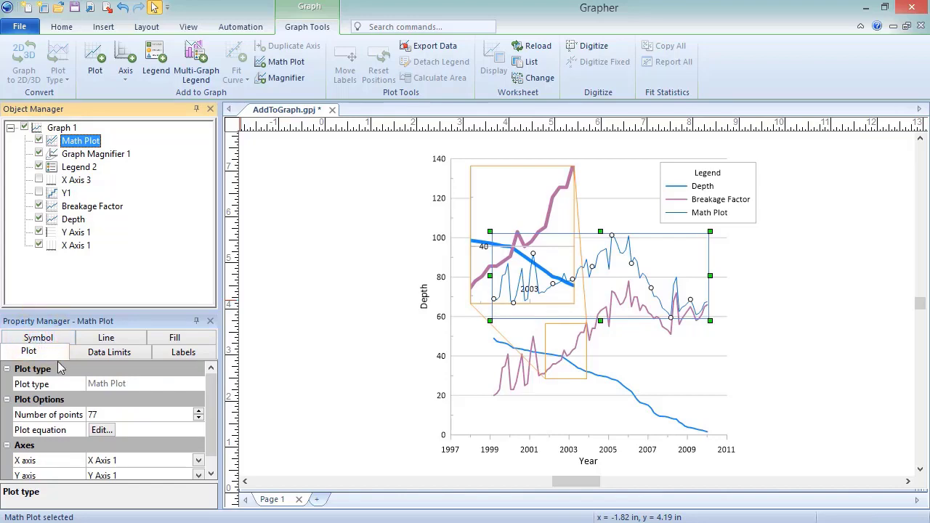
left_click(110, 430)
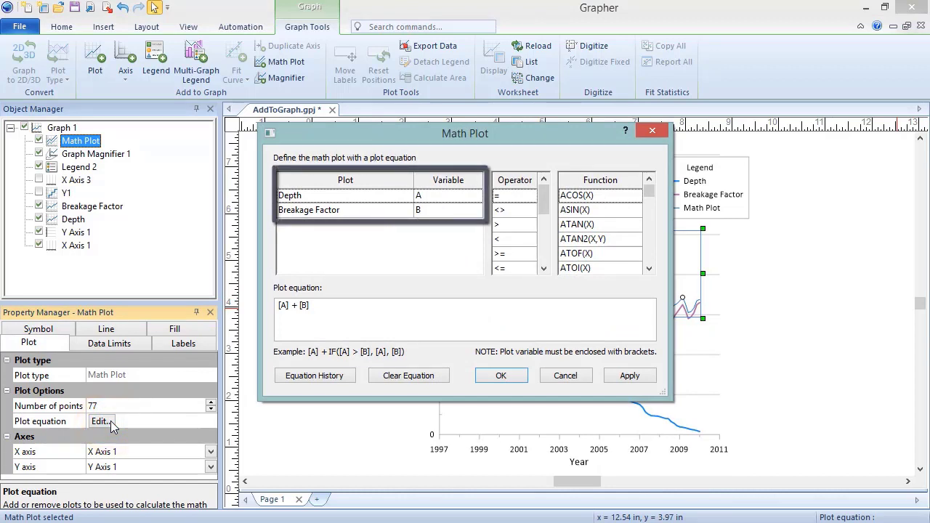
left_click(351, 311)
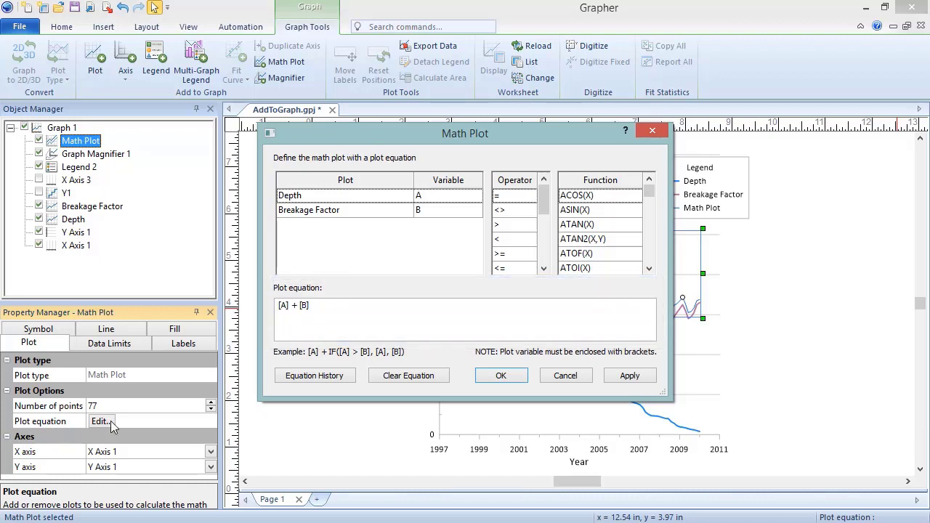
Replace the equation with [A] * [B], then cancel the equation dialog.
left_click_drag(351, 310, 234, 316)
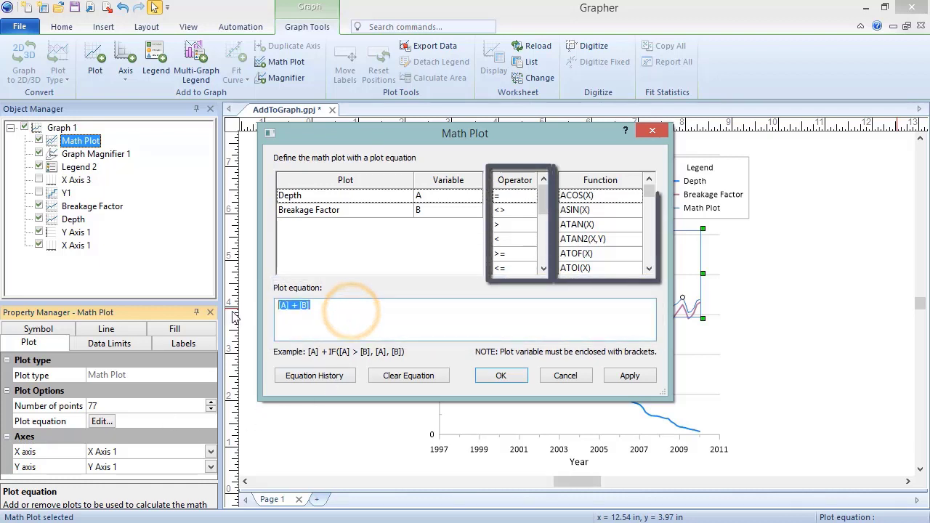
key("Delete")
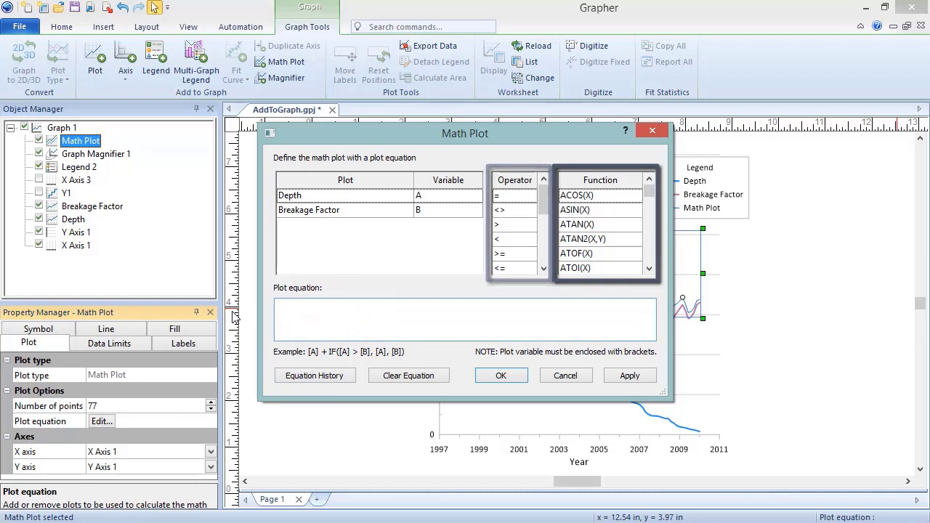
double_click(433, 201)
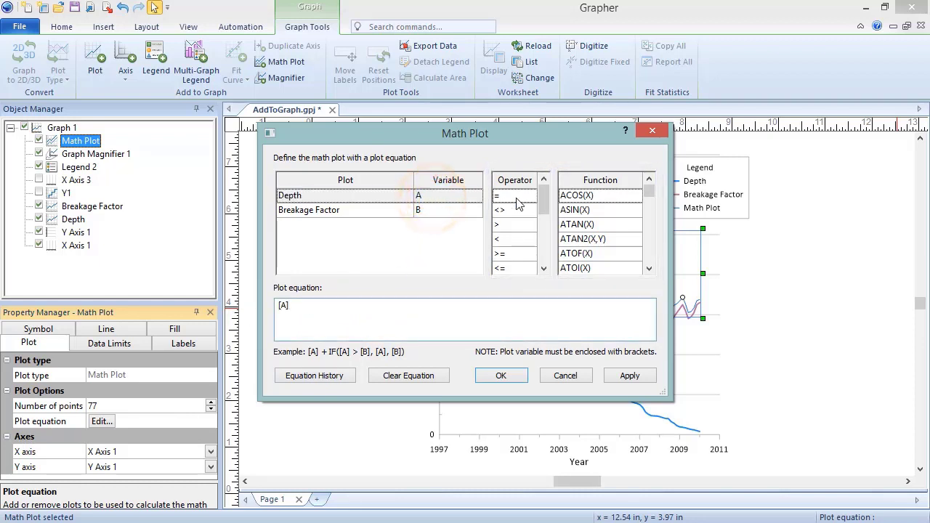
left_click_drag(544, 200, 543, 236)
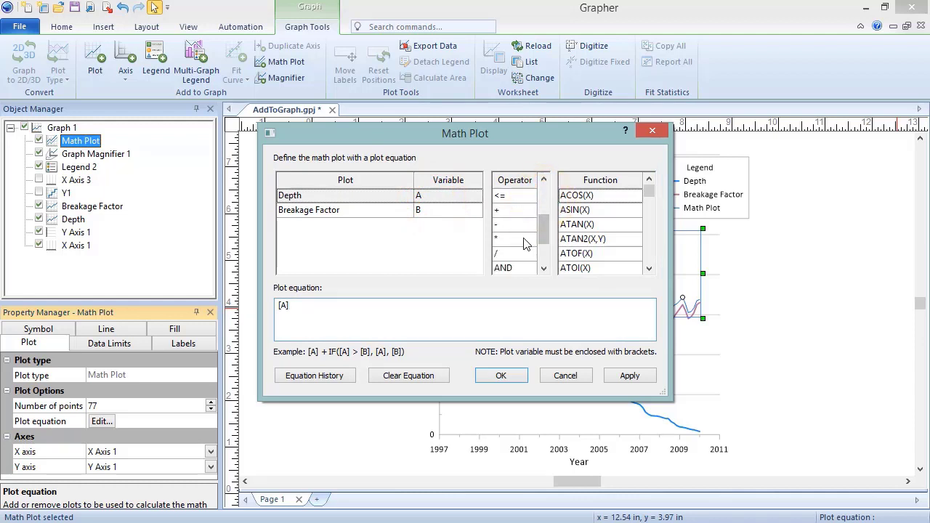
double_click(524, 239)
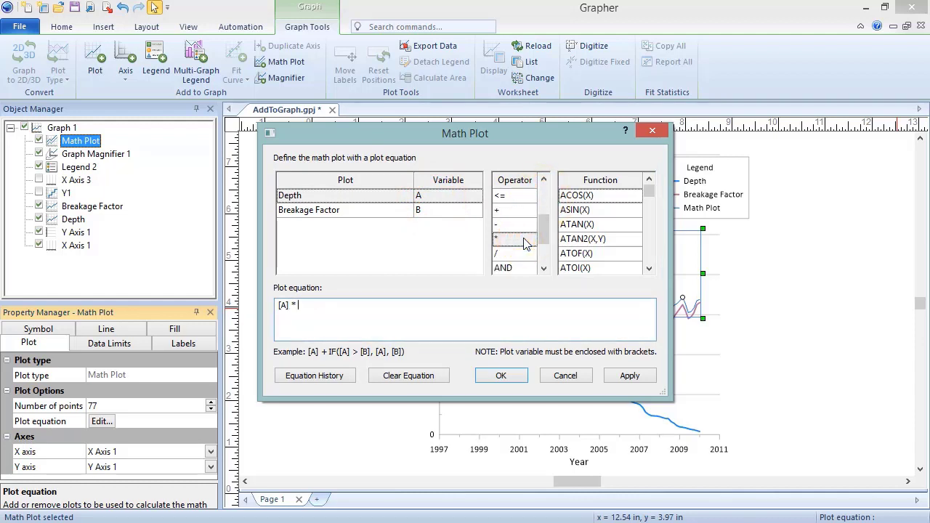
left_click(384, 314)
type("[B]")
left_click(588, 374)
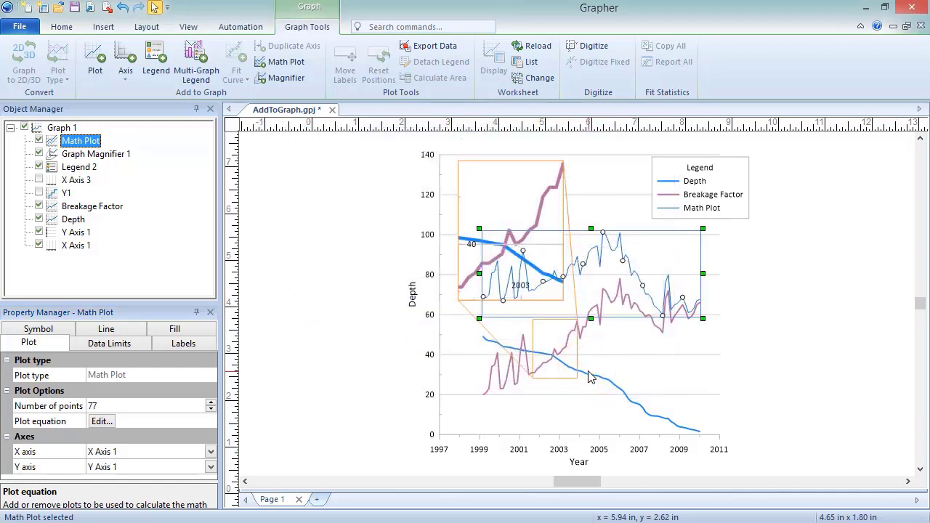